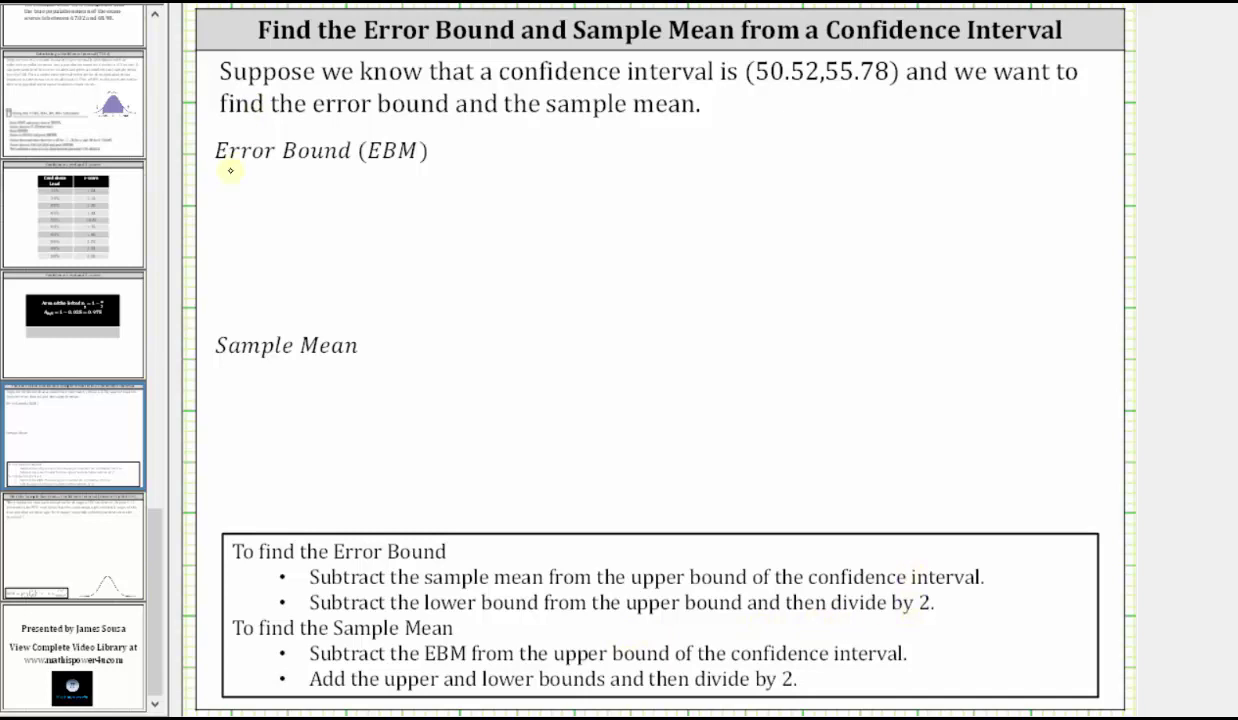
Handwrite EBM = (55.78 − 50.52)/2 = under the Error Bound heading, then switch to Desmos.
mouse_move(236, 197)
left_mouse_down()
mouse_move(286, 211)
mouse_move(404, 176)
mouse_move(420, 189)
mouse_move(475, 175)
mouse_move(528, 162)
left_mouse_up()
left_click_drag(538, 172, 561, 179)
left_click_drag(354, 200, 528, 198)
left_click_drag(444, 211, 484, 224)
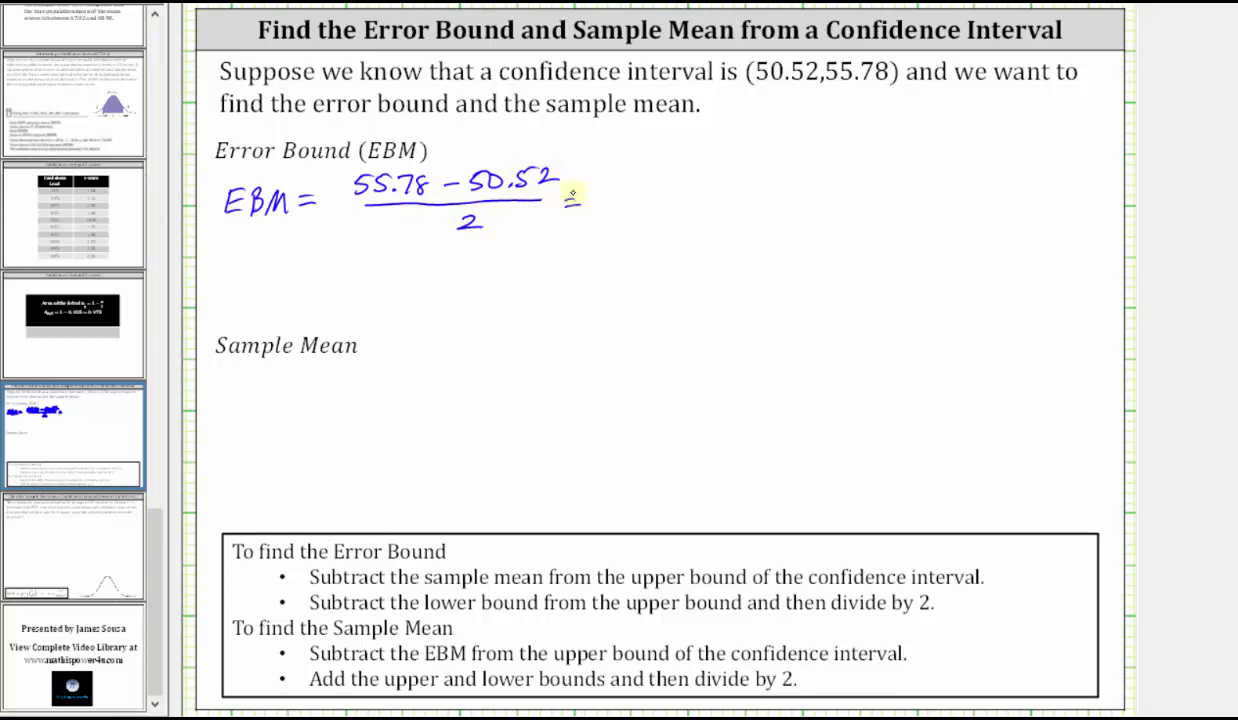
key("alt+Tab")
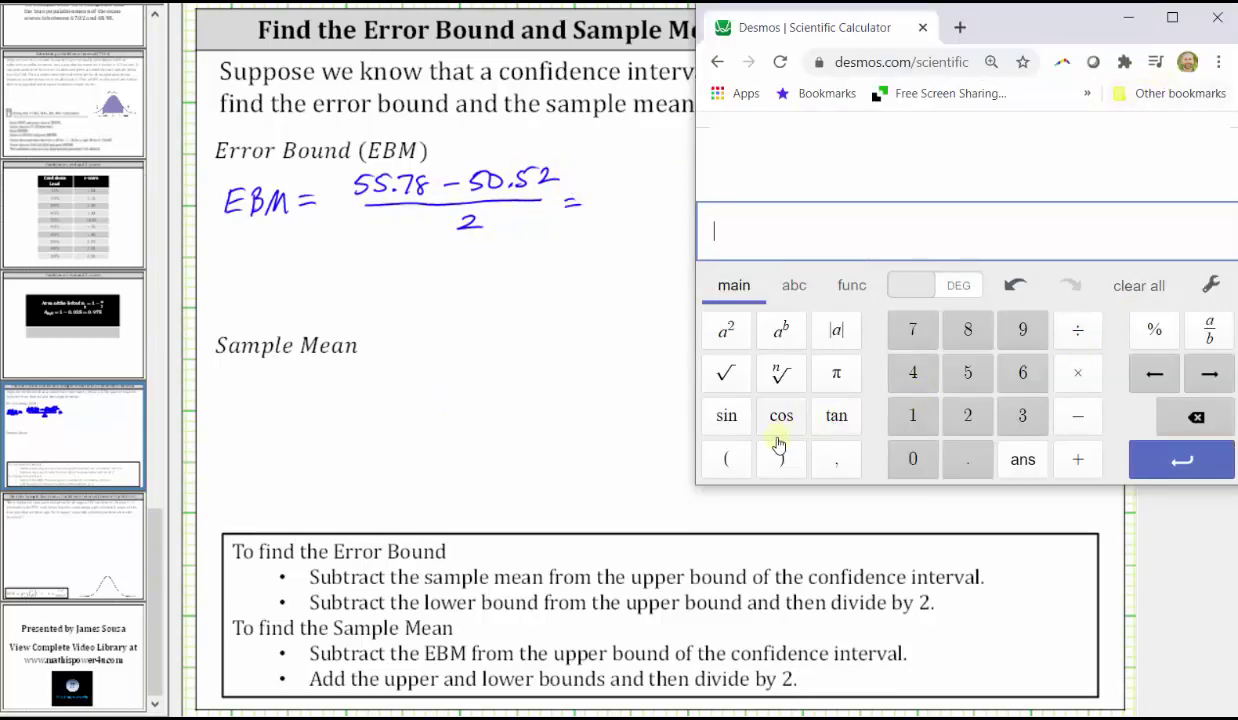
In Desmos, enter the bracketed difference (55.78 − 50.52 on the keypad.
left_click(736, 459)
left_click(957, 373)
left_click(957, 373)
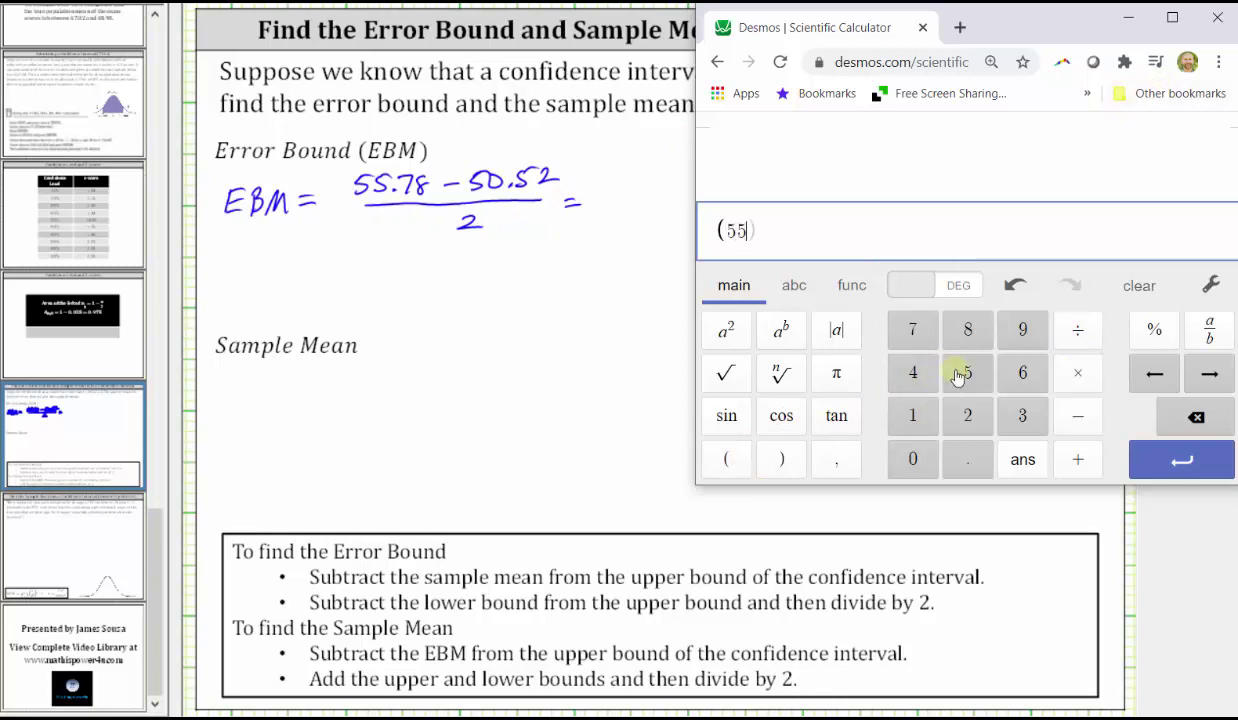
left_click(962, 452)
left_click(914, 330)
left_click(970, 335)
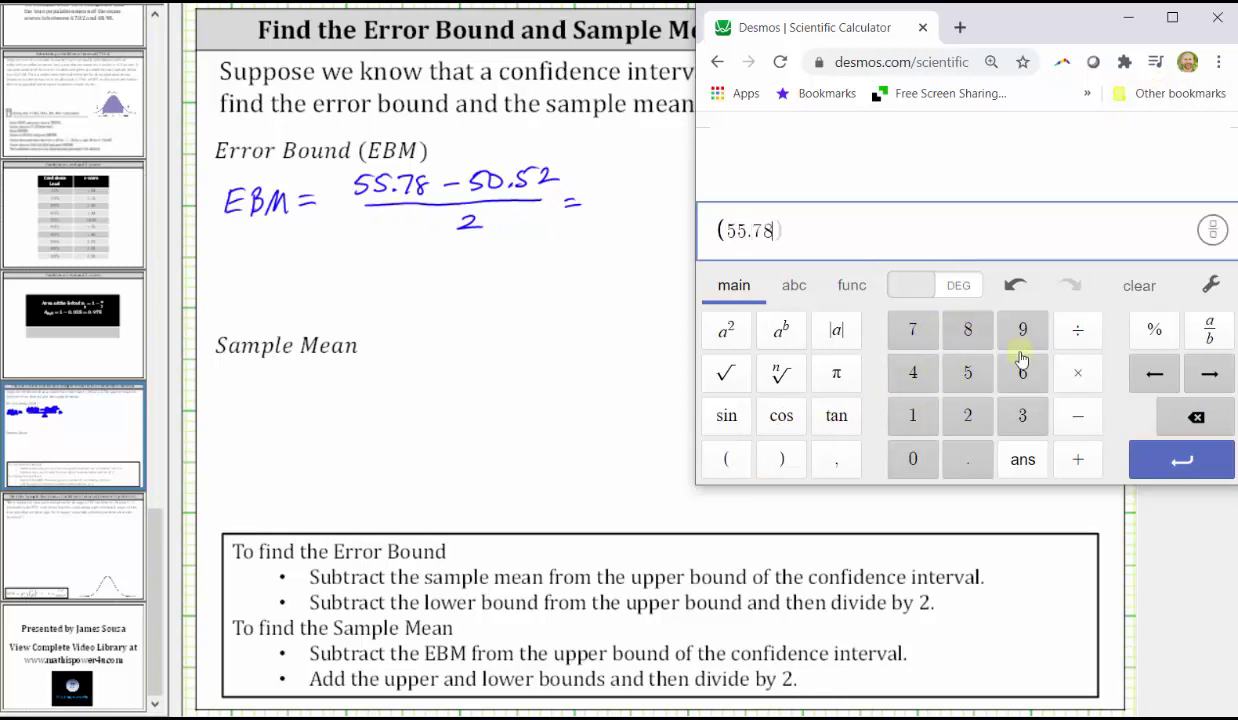
left_click(1074, 416)
left_click(967, 375)
left_click(918, 457)
left_click(966, 458)
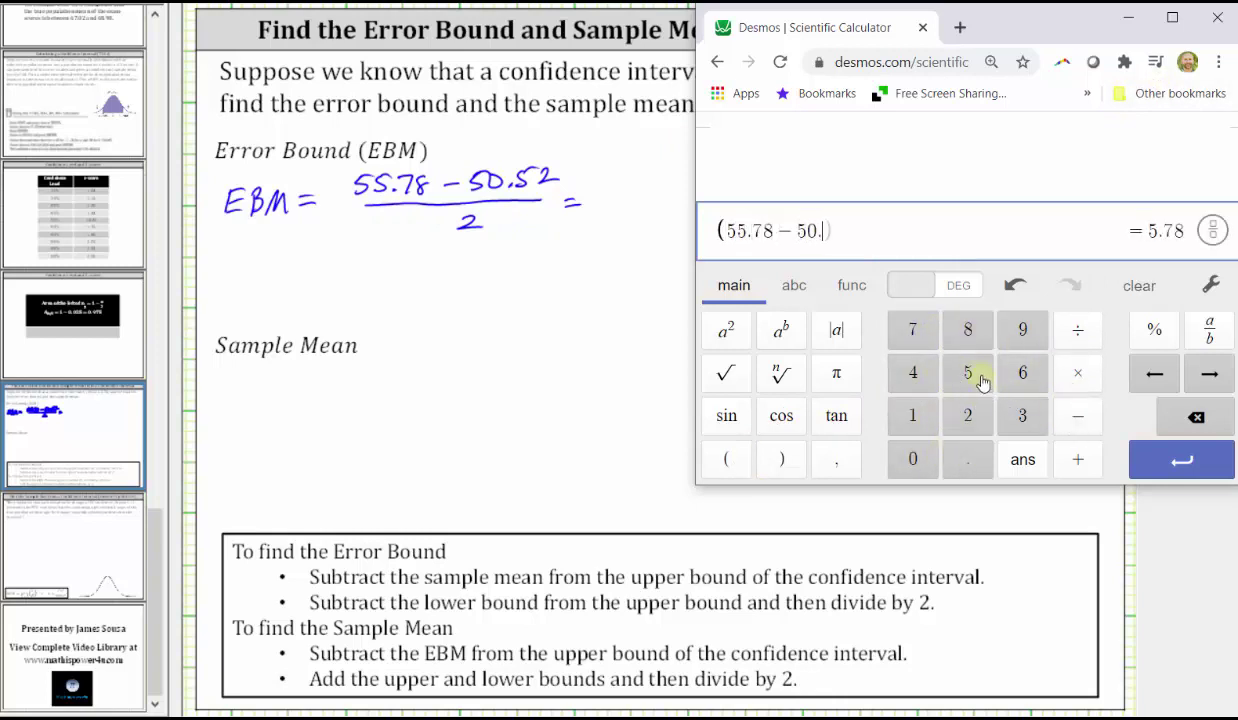
left_click(967, 373)
left_click(963, 420)
Close the bracket, divide by 2 to get 2.63, and return to the slide.
left_click(783, 462)
left_click(1074, 328)
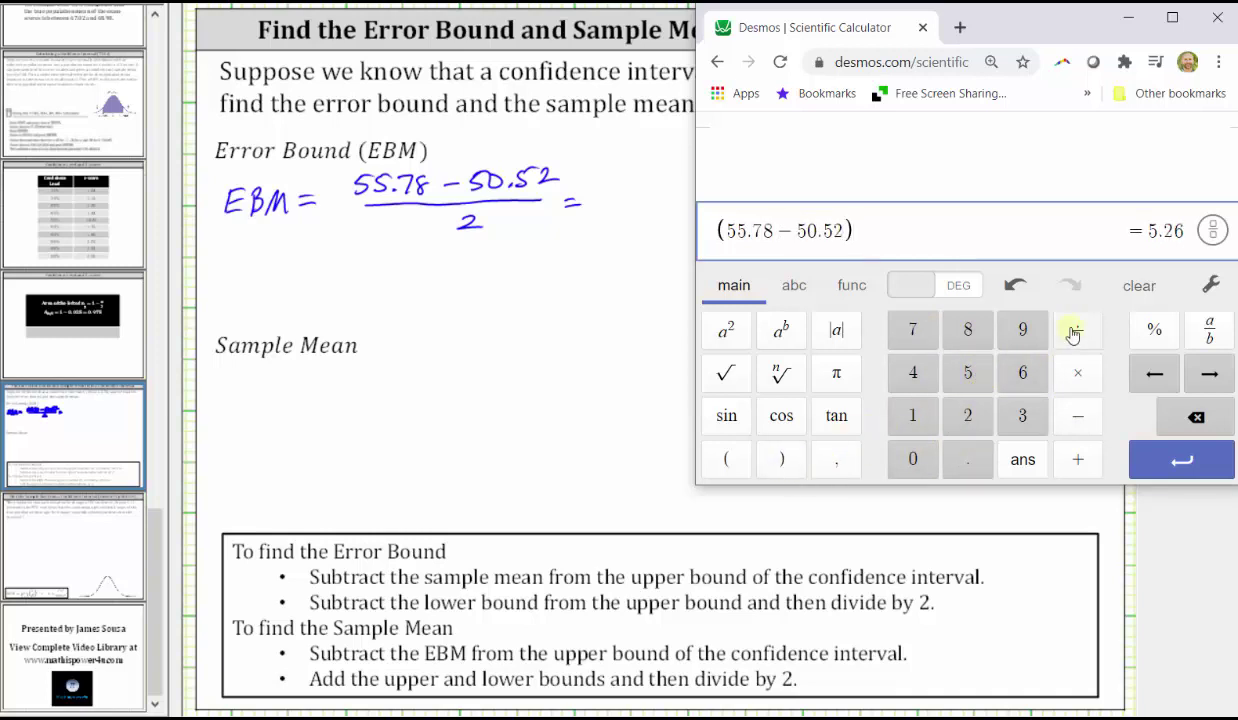
left_click(972, 413)
left_click(1178, 458)
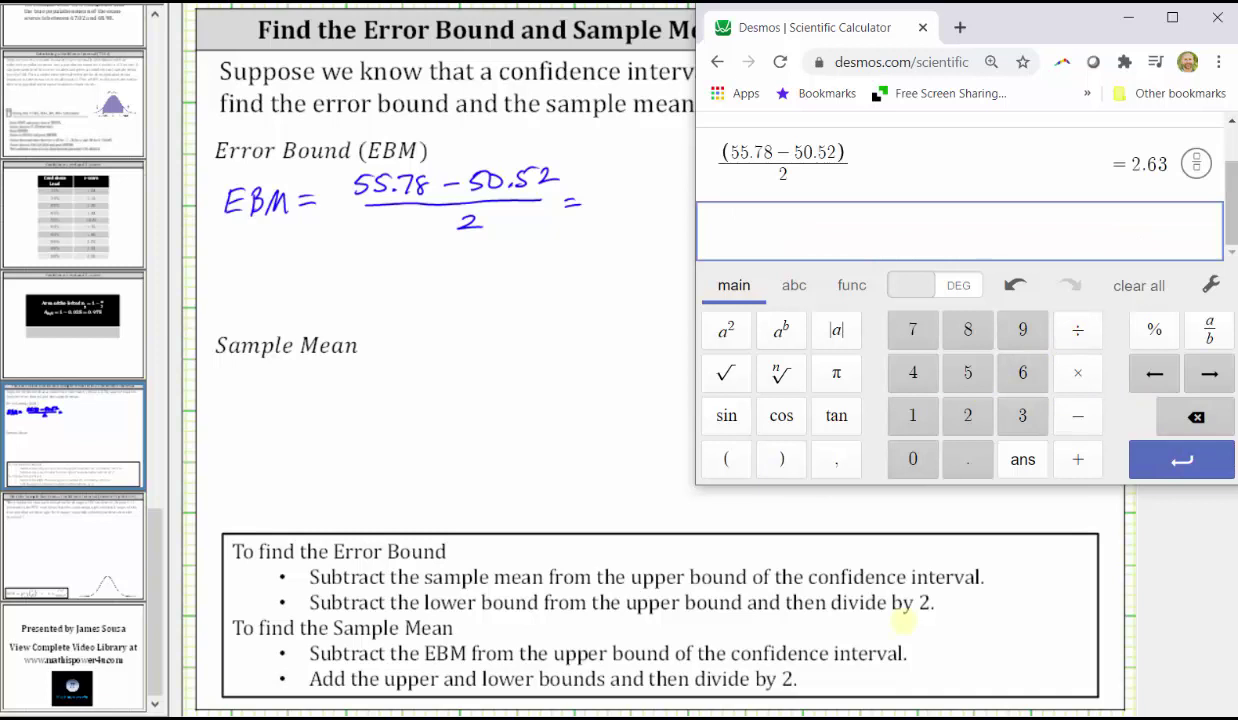
left_click(526, 312)
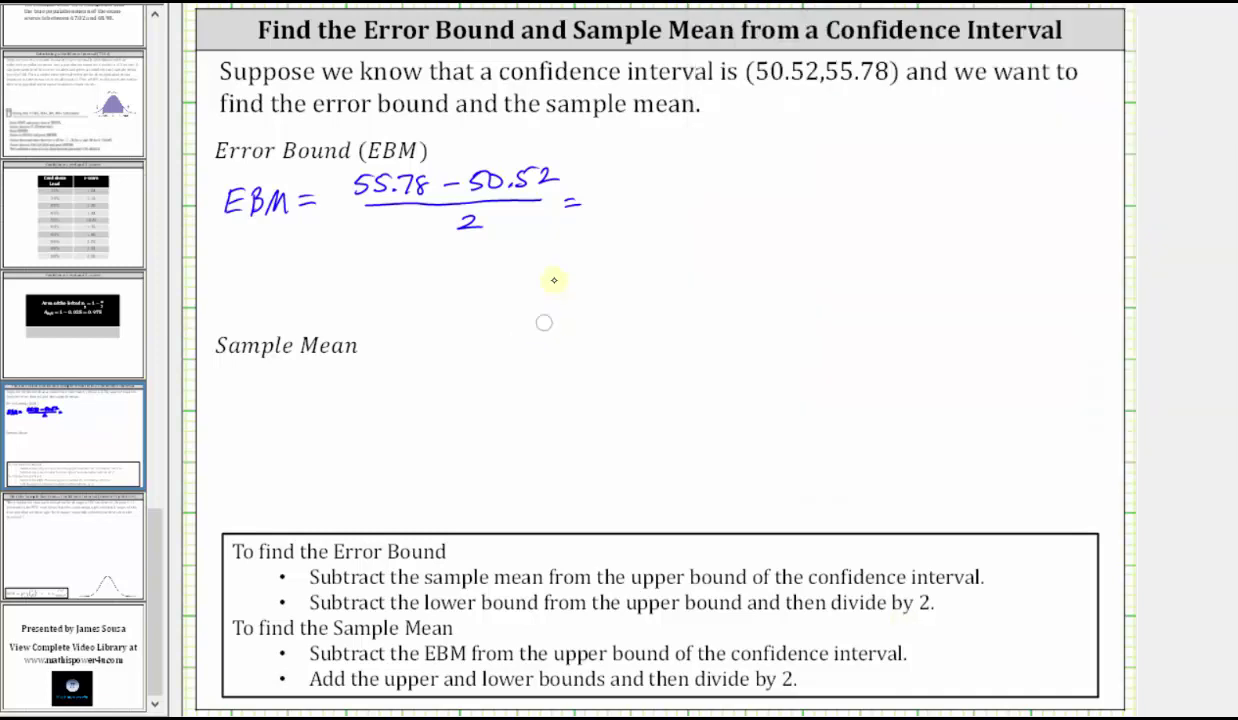
Write 2.63 to complete the EBM line, and begin x̄ = under Sample Mean.
mouse_move(590, 182)
left_mouse_down()
mouse_move(620, 206)
mouse_move(641, 194)
mouse_move(678, 199)
left_mouse_up()
left_click(630, 207)
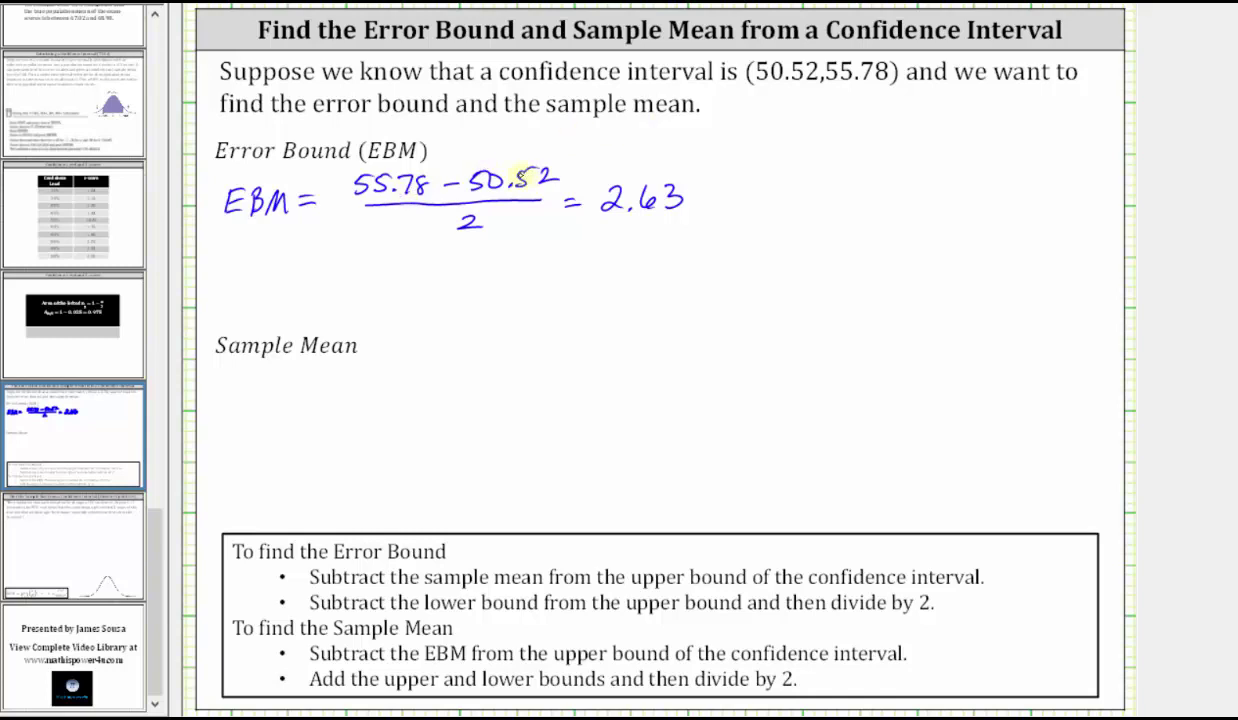
mouse_move(236, 380)
left_mouse_down()
mouse_move(246, 402)
mouse_move(234, 404)
mouse_move(256, 371)
mouse_move(287, 392)
left_mouse_up()
left_click_drag(270, 400, 321, 385)
Handwrite (55.78 + 50.52)/2 after x̄ =.
mouse_move(327, 364)
left_mouse_down()
mouse_move(344, 362)
mouse_move(346, 386)
left_mouse_up()
mouse_move(351, 366)
left_mouse_down()
mouse_move(394, 351)
mouse_move(384, 386)
left_mouse_up()
left_click_drag(411, 353, 409, 386)
left_click_drag(413, 376, 435, 376)
mouse_move(424, 366)
left_mouse_down()
mouse_move(424, 386)
mouse_move(444, 386)
left_mouse_up()
mouse_move(448, 364)
left_mouse_down()
mouse_move(474, 365)
mouse_move(494, 386)
left_mouse_up()
left_click(488, 384)
left_click_drag(498, 364, 533, 384)
left_click_drag(338, 398, 512, 396)
mouse_move(418, 411)
left_mouse_down()
mouse_move(420, 425)
mouse_move(444, 426)
left_mouse_up()
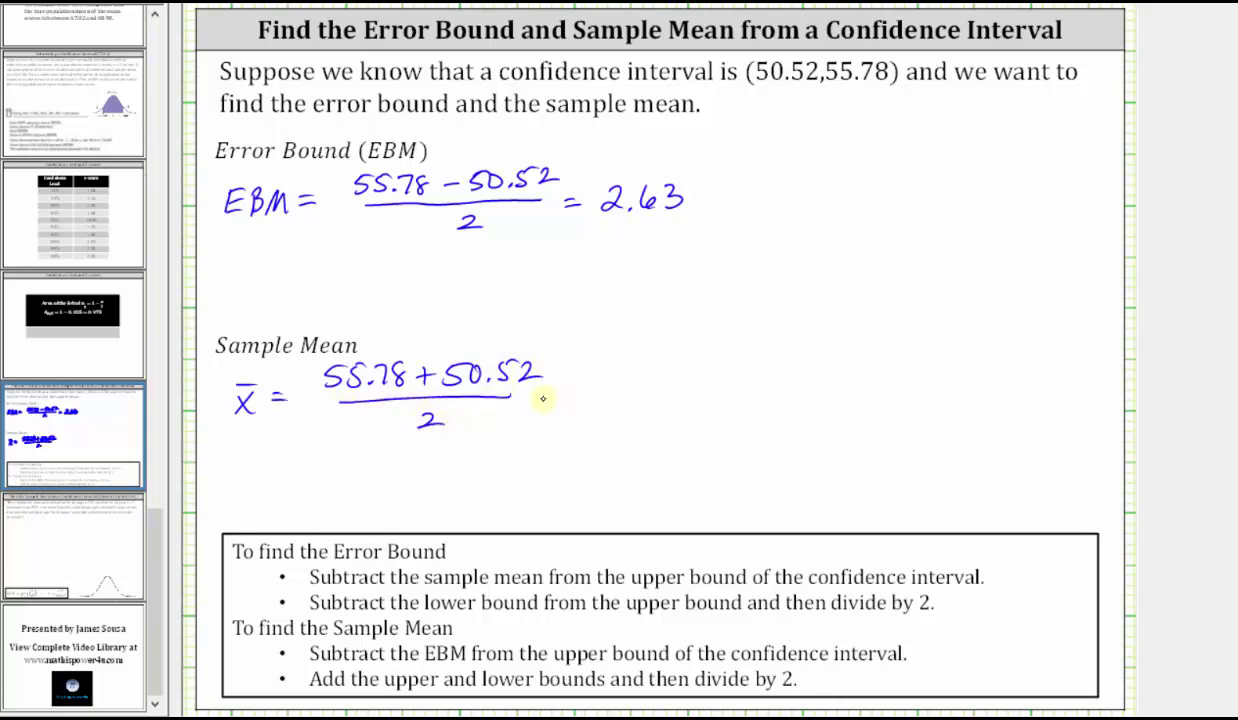
Bring Desmos back and enter (55.78 + on the keypad.
left_click(685, 712)
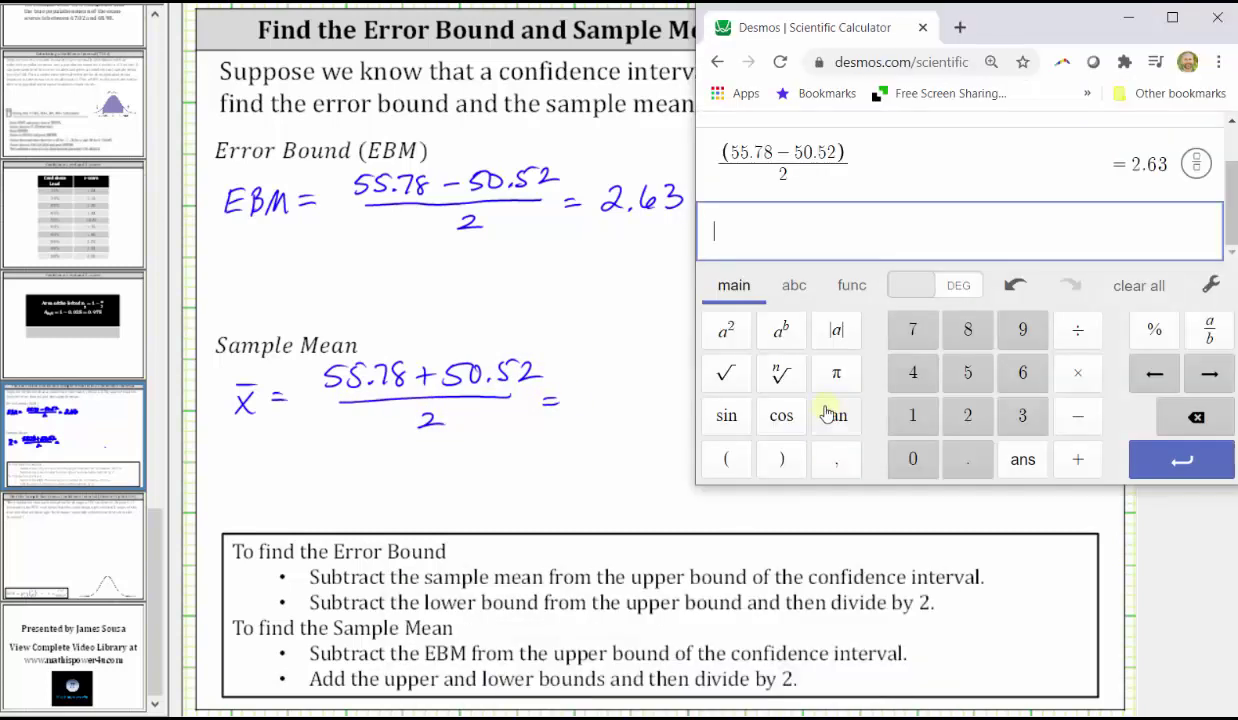
left_click(737, 461)
left_click(968, 370)
left_click(968, 372)
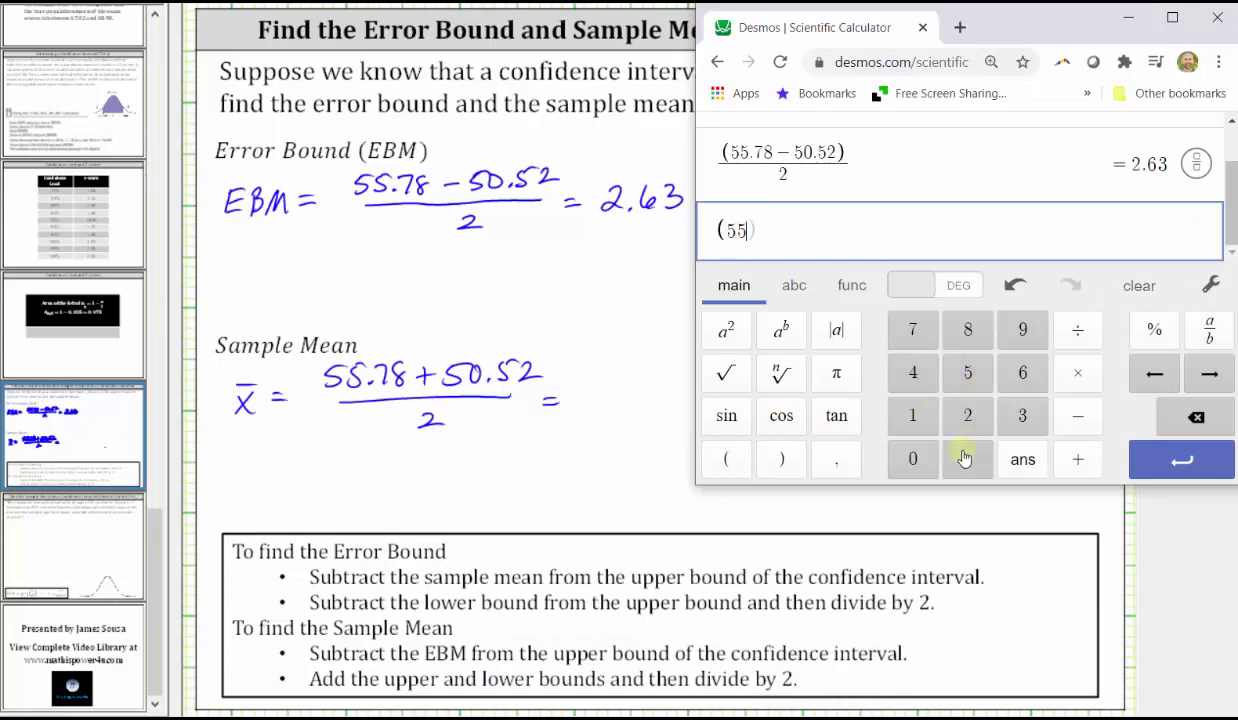
left_click(966, 459)
left_click(918, 333)
left_click(964, 328)
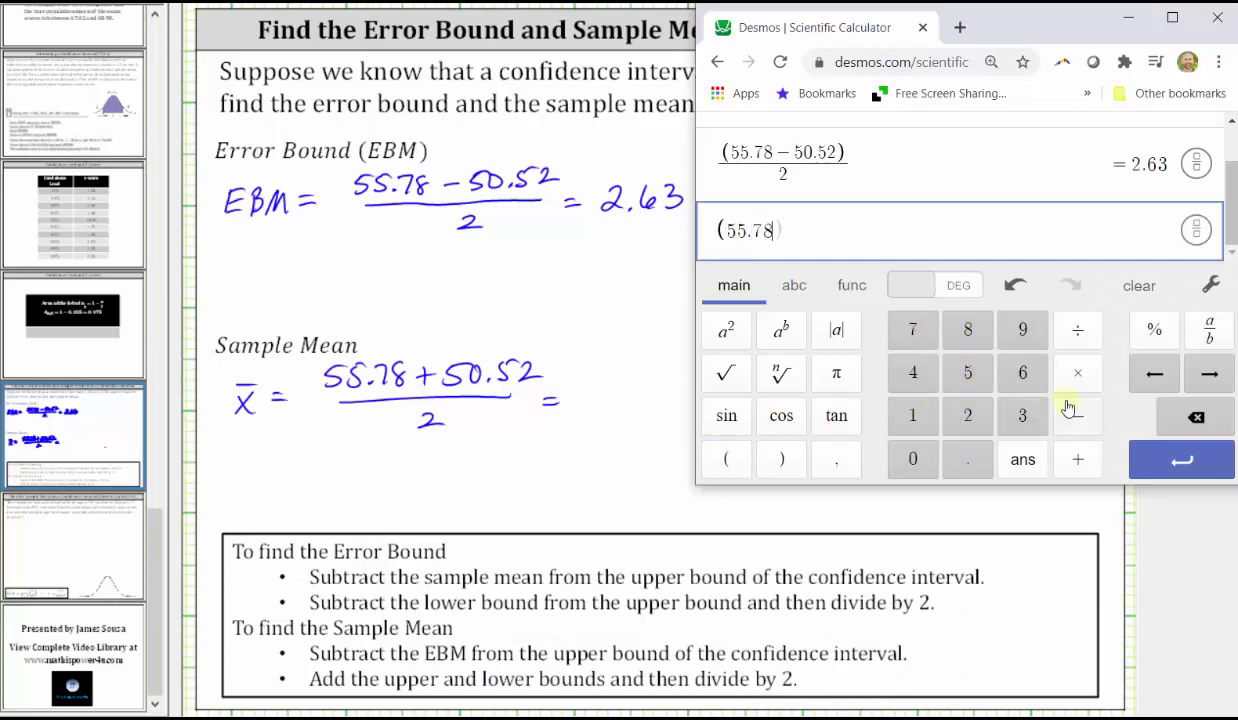
left_click(1079, 461)
Complete 50.52)/2 and evaluate it to get the sample mean 53.15.
left_click(955, 372)
left_click(912, 459)
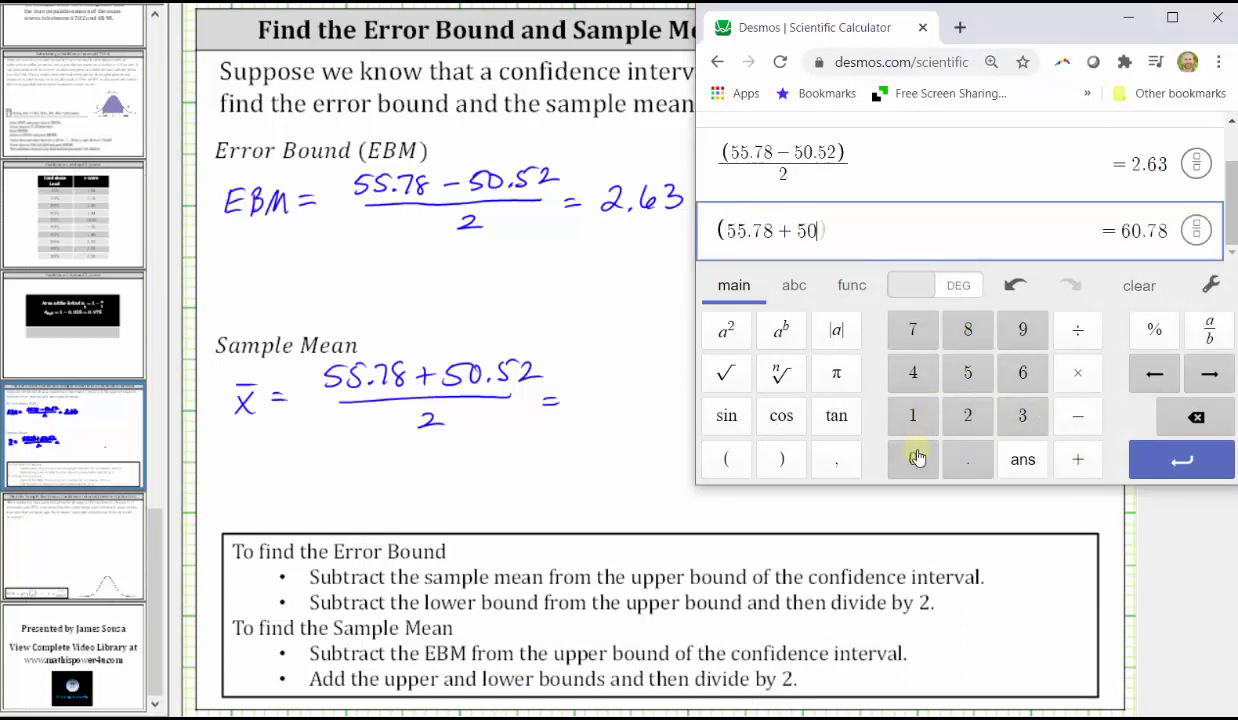
left_click(967, 459)
left_click(968, 385)
left_click(968, 415)
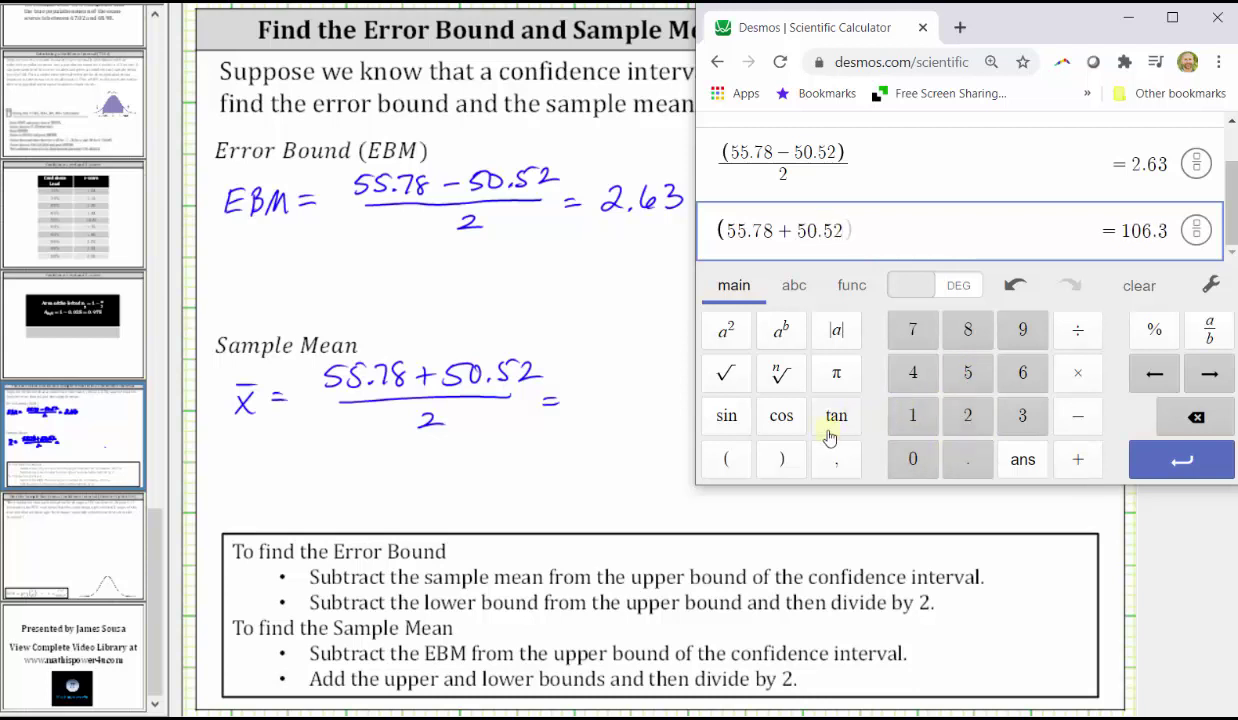
left_click(790, 455)
left_click(1075, 331)
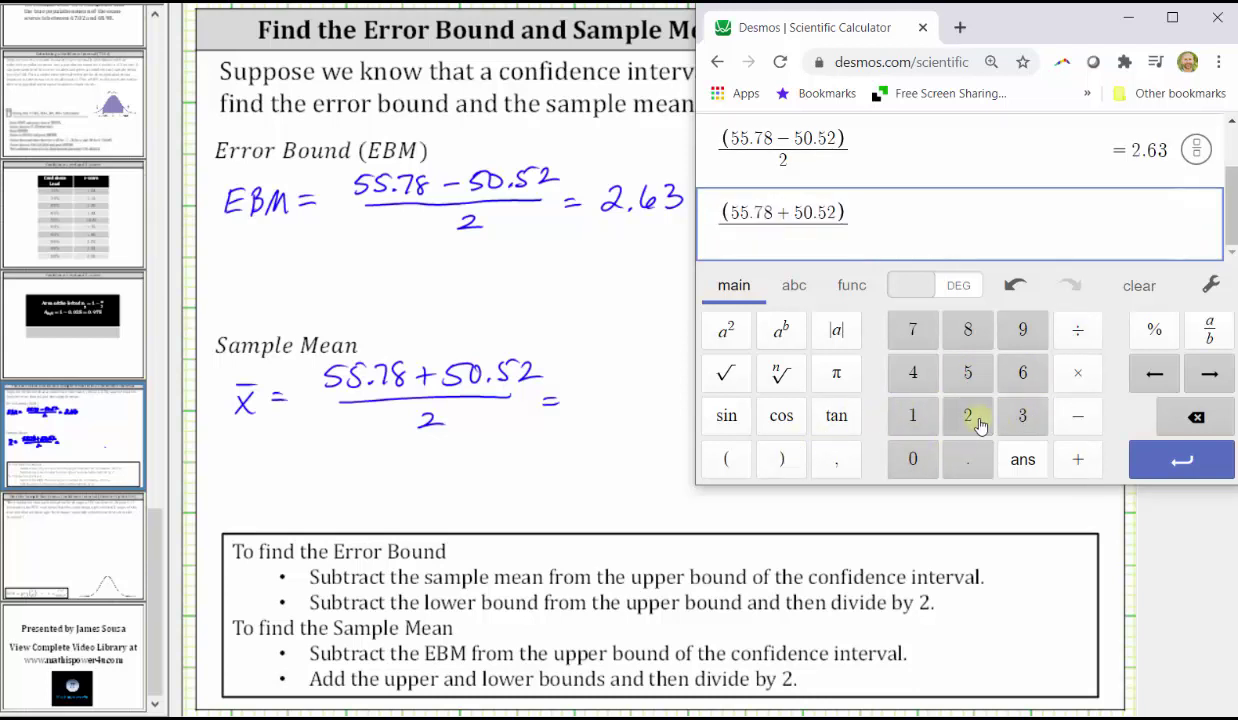
left_click(968, 415)
left_click(1181, 459)
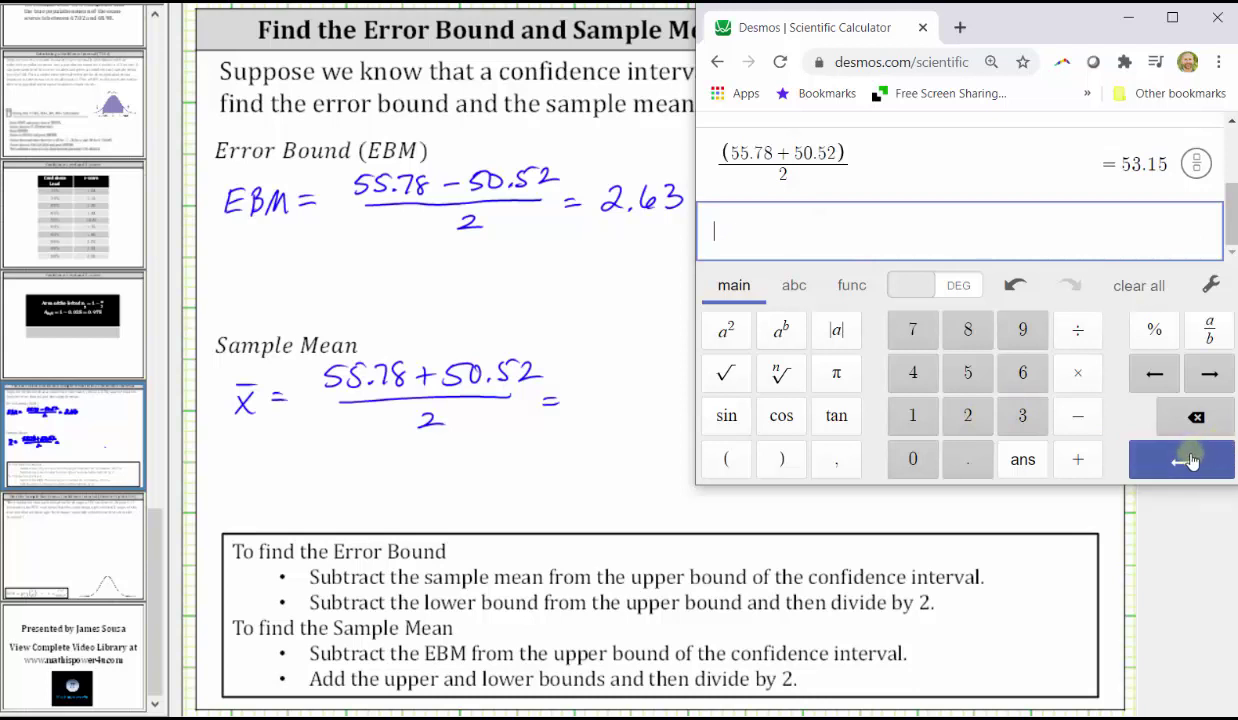
Write 53.15 as the sample-mean result on the slide.
left_click(478, 431)
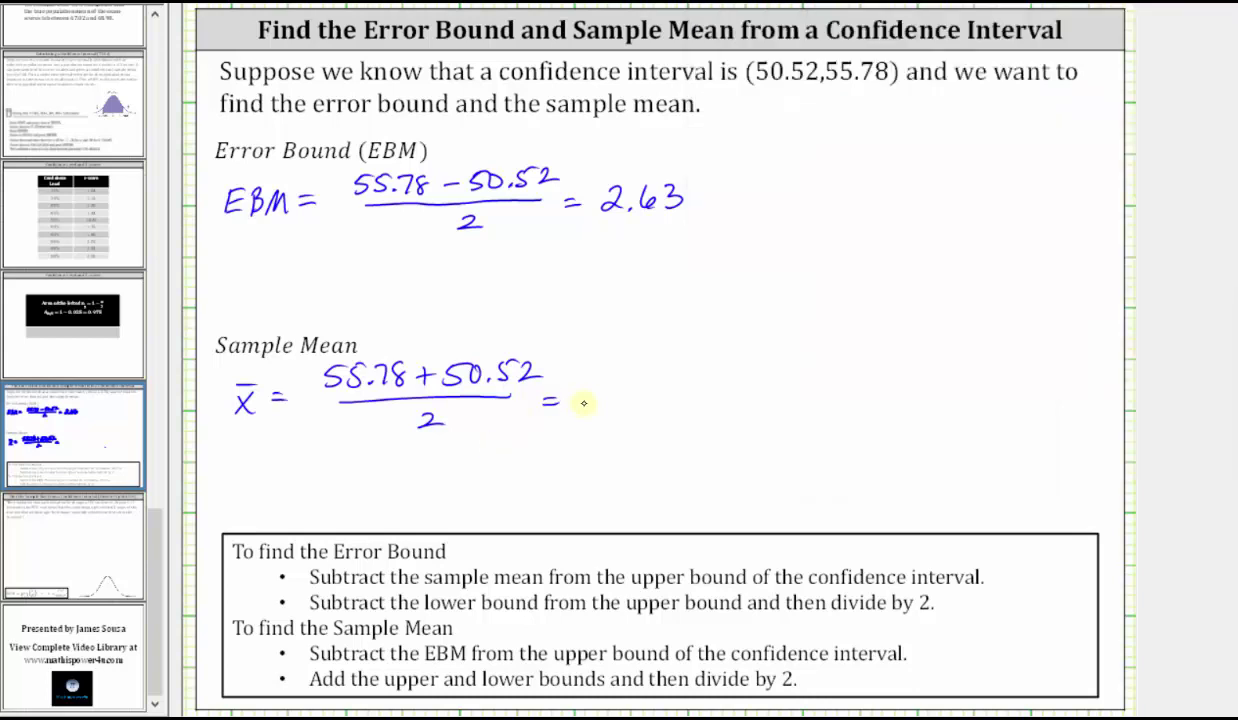
mouse_move(568, 372)
left_mouse_down()
mouse_move(584, 408)
mouse_move(591, 385)
mouse_move(611, 383)
mouse_move(610, 403)
mouse_move(642, 394)
left_mouse_up()
left_click(627, 392)
left_click_drag(652, 370, 690, 372)
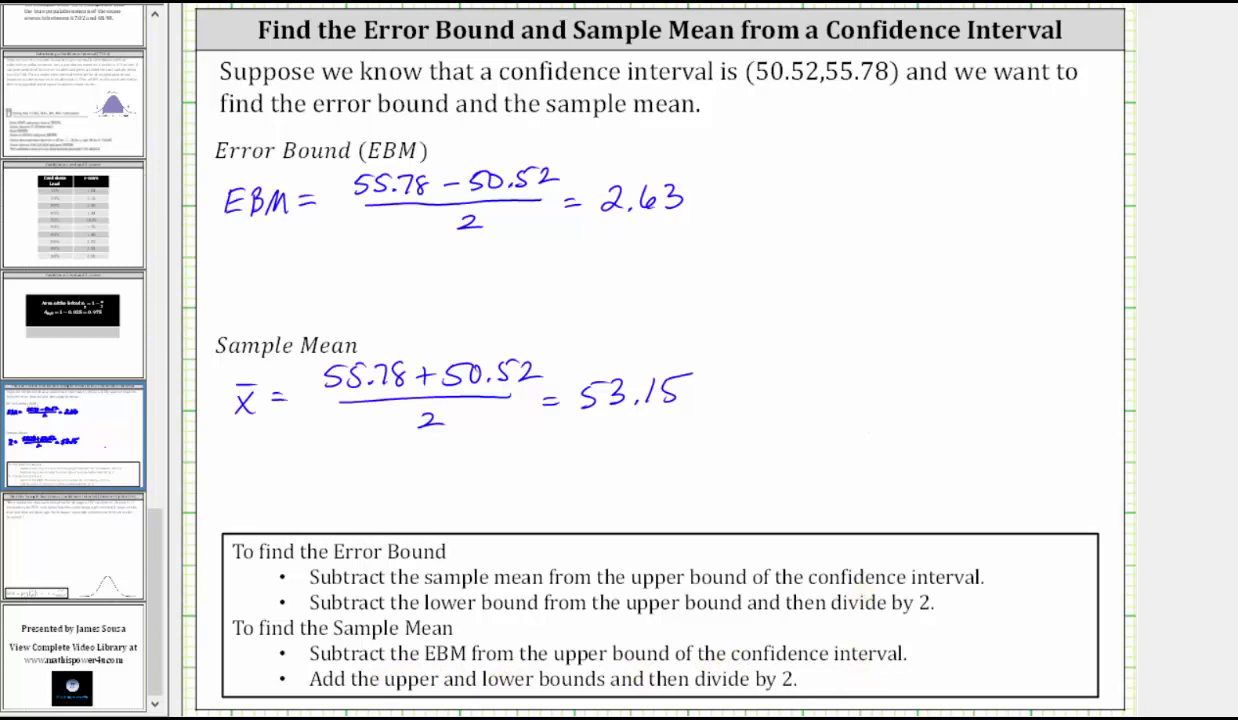
Write x̄ = 55.78 − 2.63 = and confirm in Desmos that it equals 53.15.
mouse_move(234, 466)
left_mouse_down()
mouse_move(250, 484)
mouse_move(248, 452)
mouse_move(294, 475)
mouse_move(340, 453)
mouse_move(385, 484)
mouse_move(412, 470)
left_mouse_up()
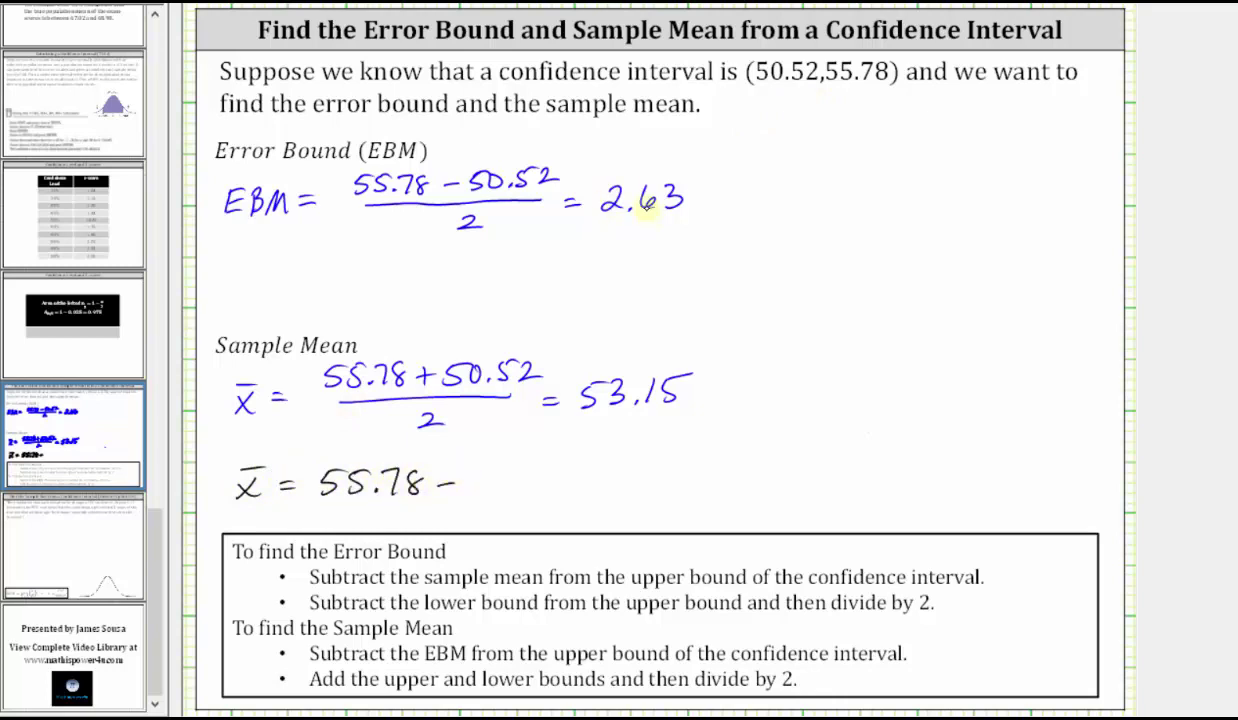
mouse_move(474, 471)
left_mouse_down()
mouse_move(494, 492)
mouse_move(536, 490)
left_mouse_up()
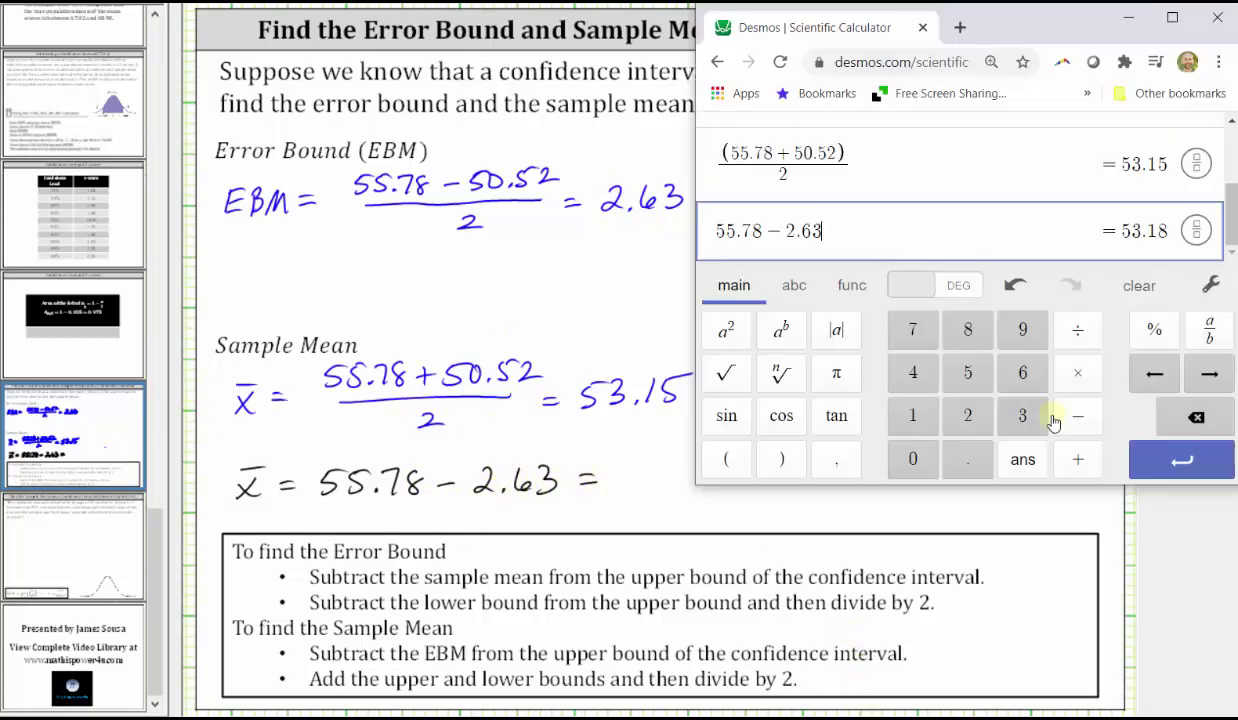
left_click(1176, 458)
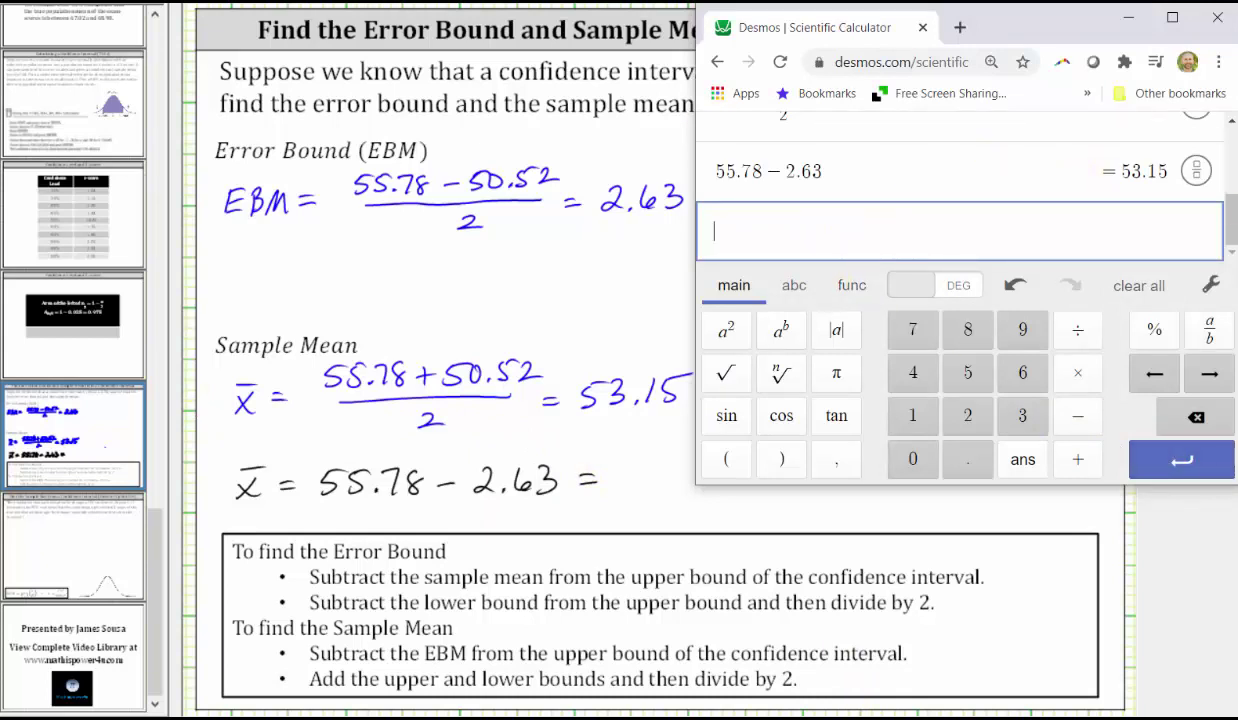
Back on the slide, write 53.15 after 55.78 − 2.63 = and start a second EBM = line.
key("alt+Tab")
mouse_move(628, 467)
left_mouse_down()
mouse_move(653, 484)
mouse_move(683, 490)
left_mouse_up()
left_click_drag(703, 466, 699, 490)
left_click_drag(705, 465, 718, 464)
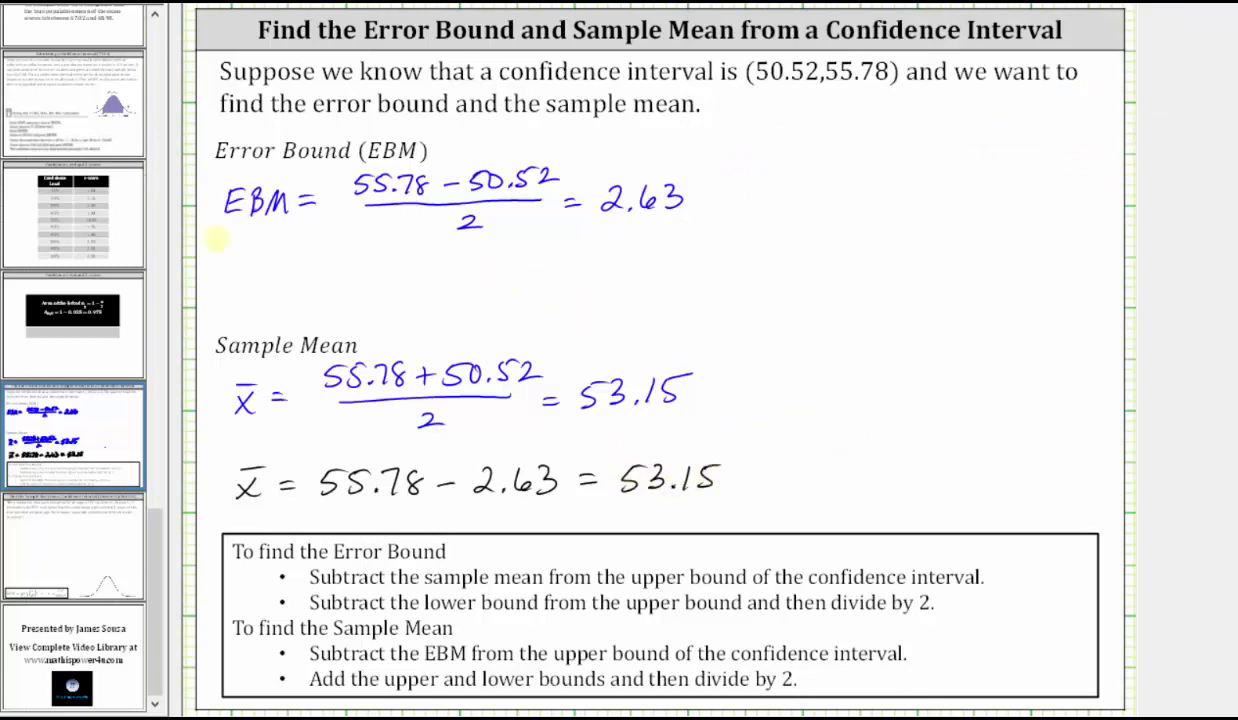
mouse_move(235, 283)
left_mouse_down()
mouse_move(274, 268)
mouse_move(320, 280)
left_mouse_up()
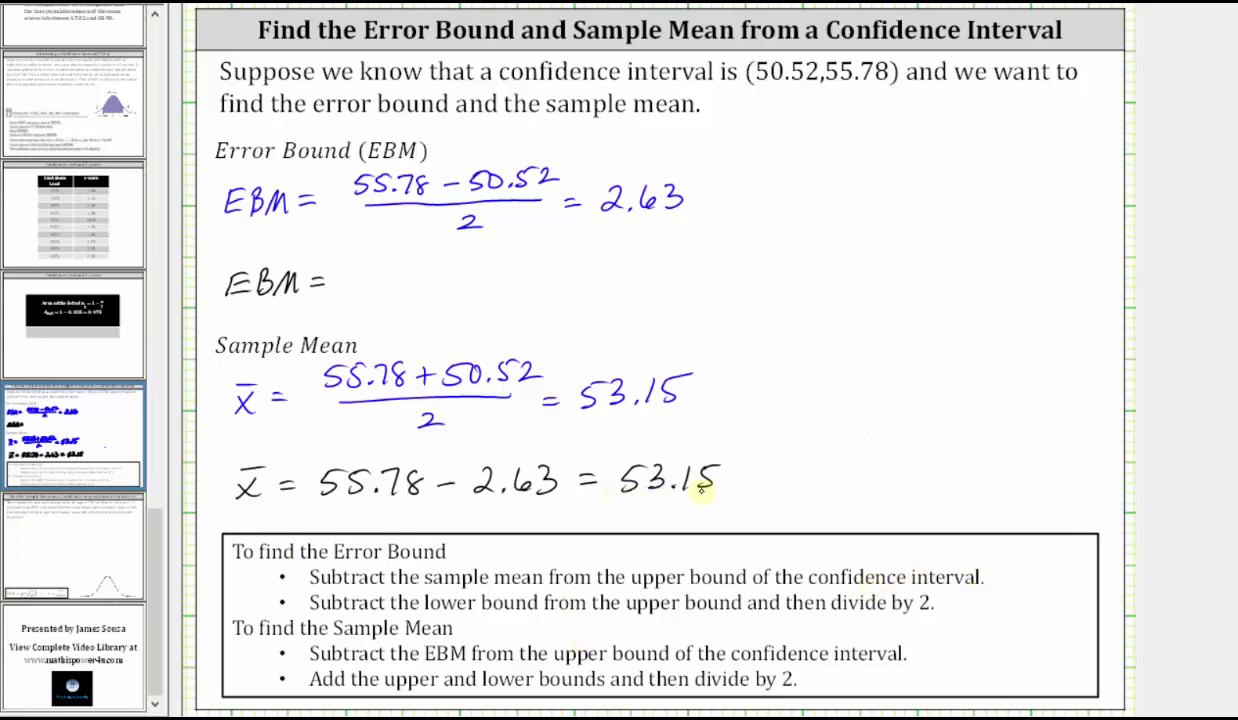
Write EBM = 55.78 − 53.15 = 2.63, checking the difference in Desmos.
mouse_move(354, 270)
left_mouse_down()
mouse_move(389, 269)
mouse_move(382, 279)
mouse_move(407, 284)
mouse_move(413, 270)
mouse_move(447, 268)
mouse_move(442, 285)
mouse_move(481, 281)
mouse_move(490, 261)
mouse_move(509, 282)
mouse_move(524, 267)
mouse_move(548, 284)
mouse_move(567, 264)
mouse_move(629, 270)
left_mouse_up()
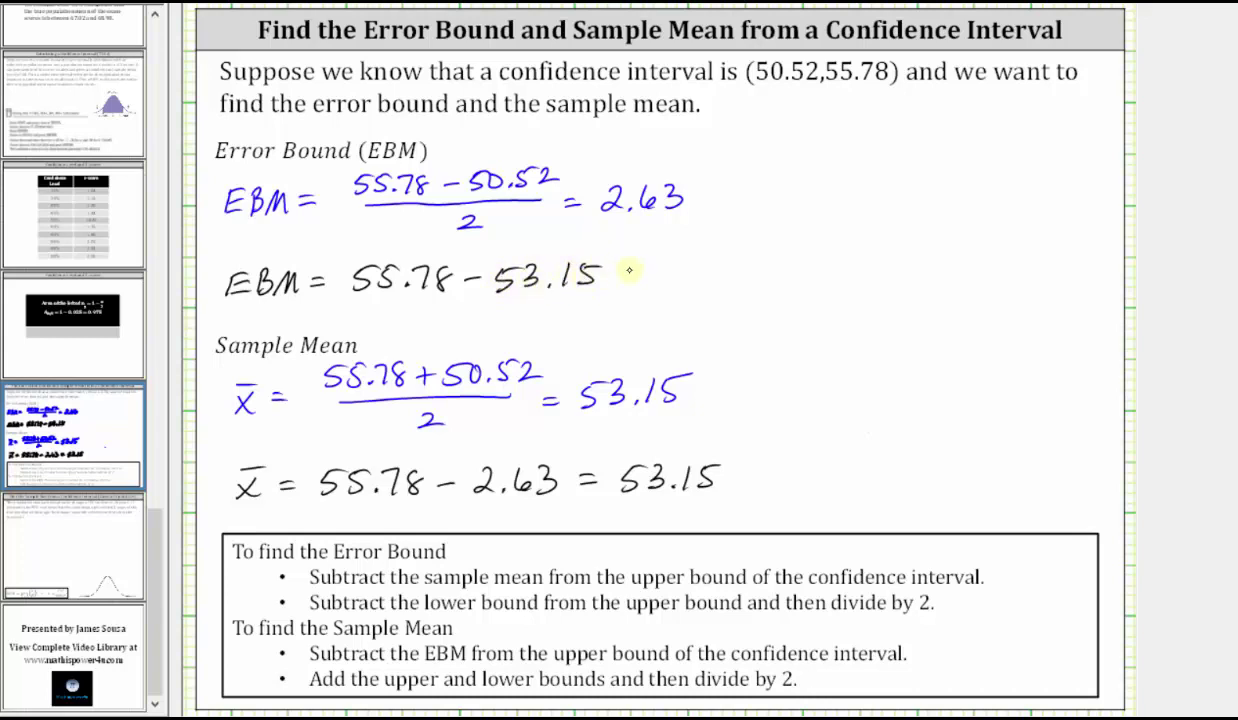
key("alt+Tab")
left_click(1182, 459)
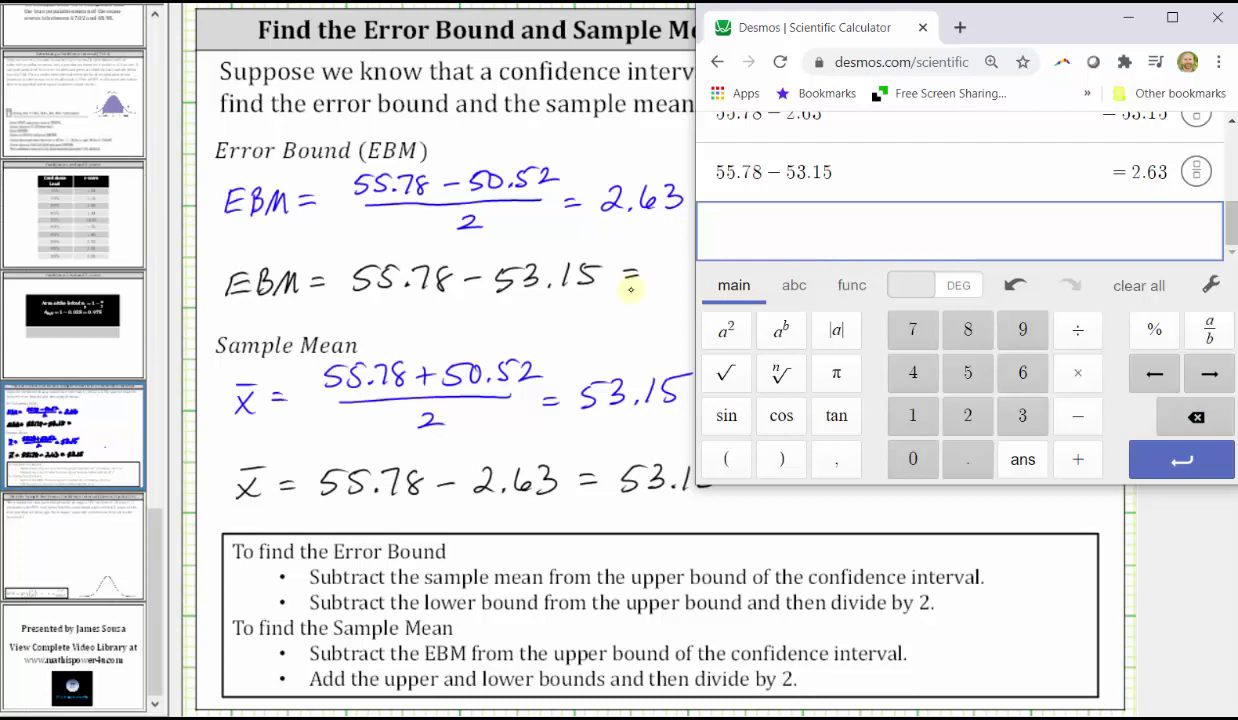
key("alt+Tab")
mouse_move(663, 266)
left_mouse_down()
mouse_move(686, 283)
mouse_move(727, 283)
left_mouse_up()
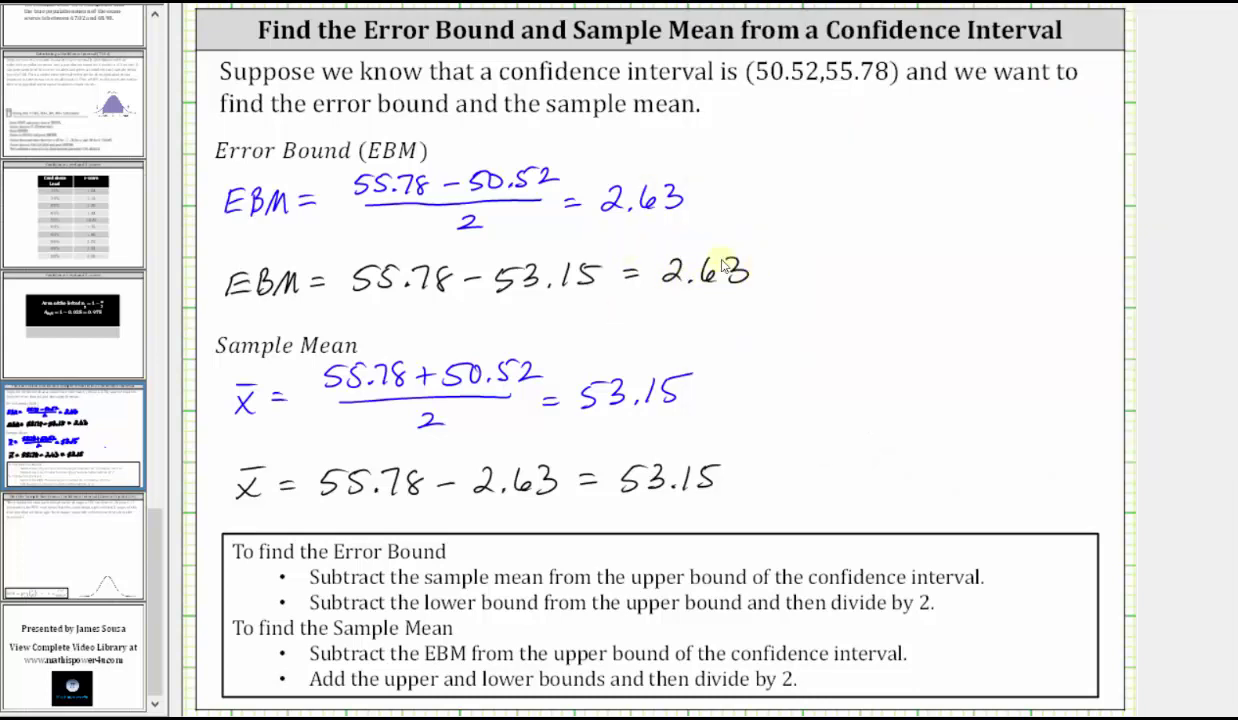